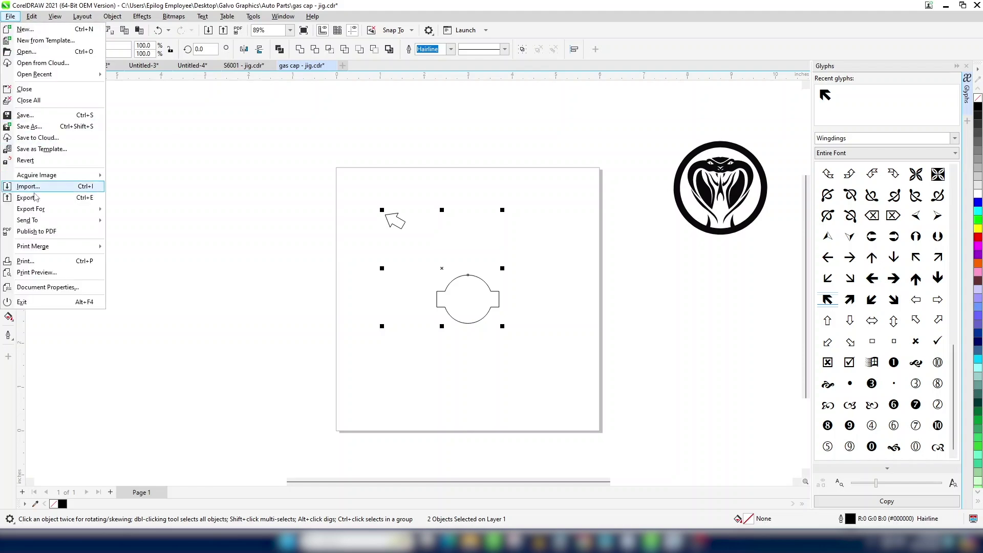
# Step: Send the selected jig shapes to Epilog Dashboard as a print job
pyautogui.click(26, 261)
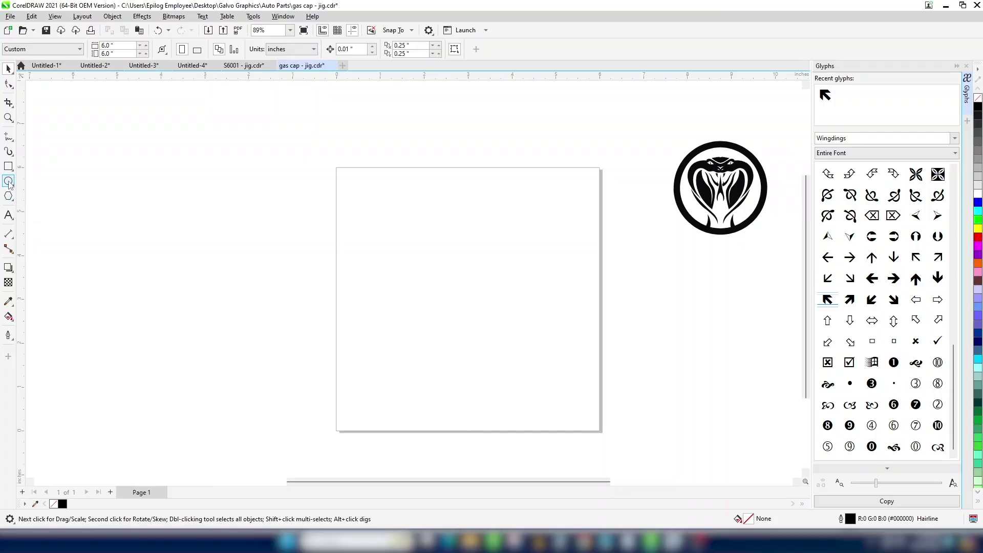
pyautogui.click(9, 182)
# Step: Draw a circle mid-page and size it to 1.1" wide by 1.1" high
pyautogui.moveTo(452, 261); pyautogui.dragTo(519, 328)
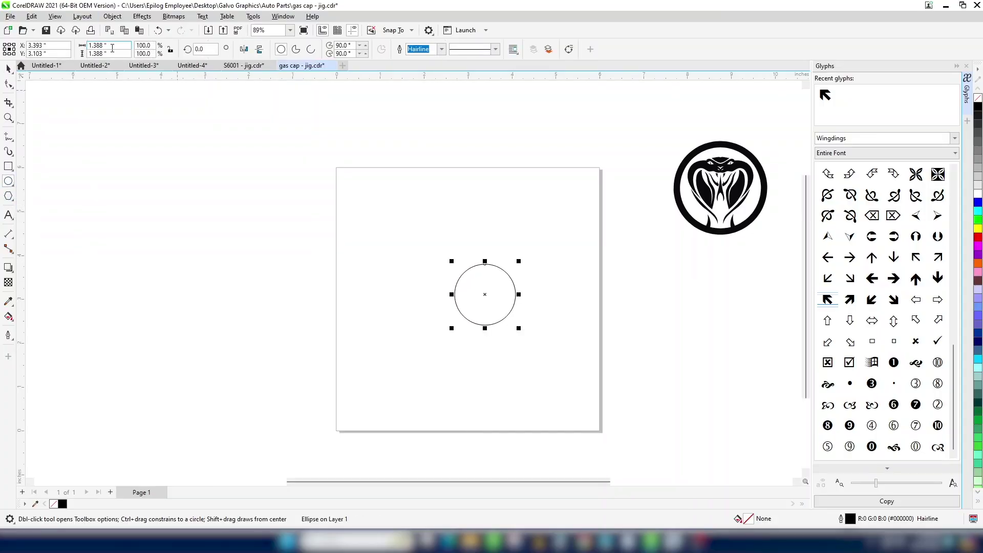
pyautogui.write('1.1')
pyautogui.press('Return')
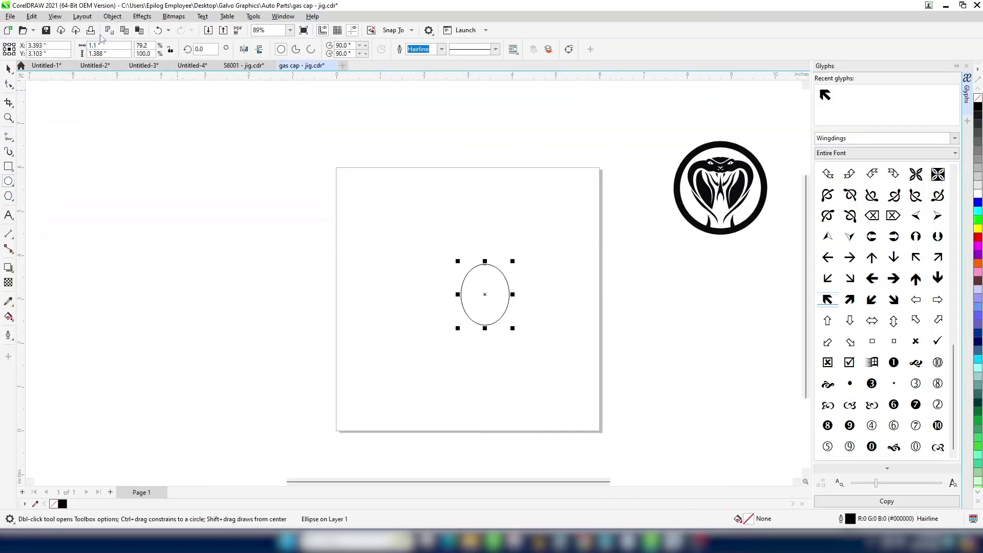
pyautogui.write('1.1')
pyautogui.press('Return')
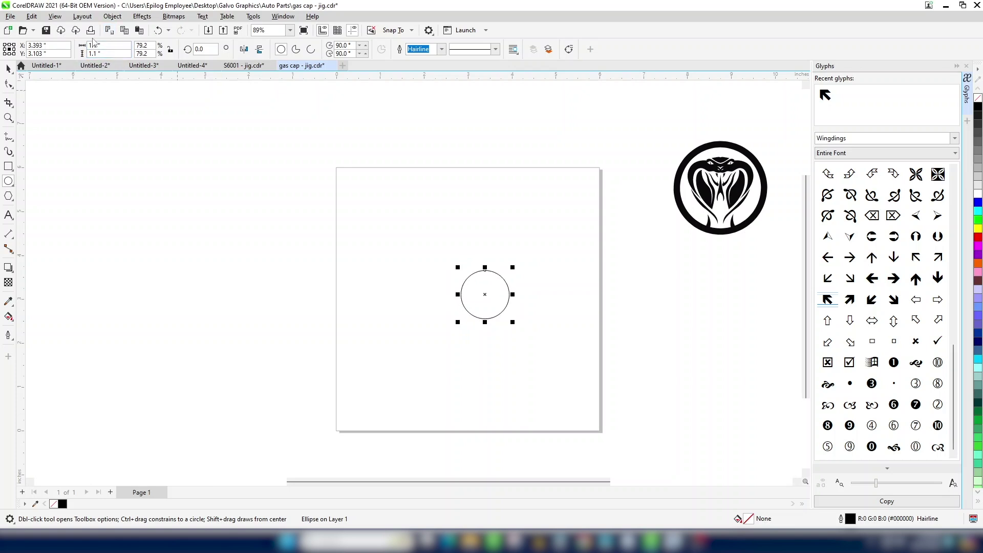
pyautogui.click(10, 69)
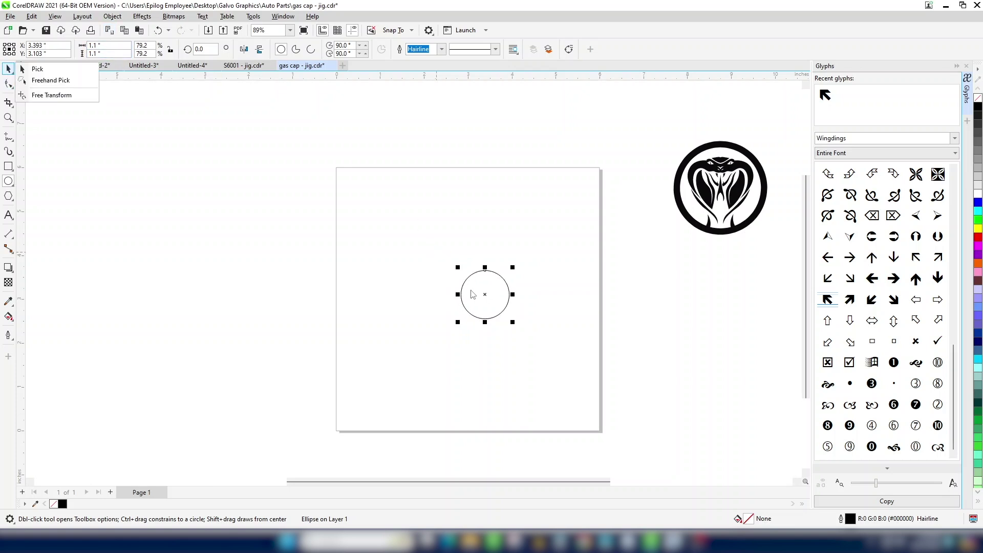
pyautogui.click(455, 291)
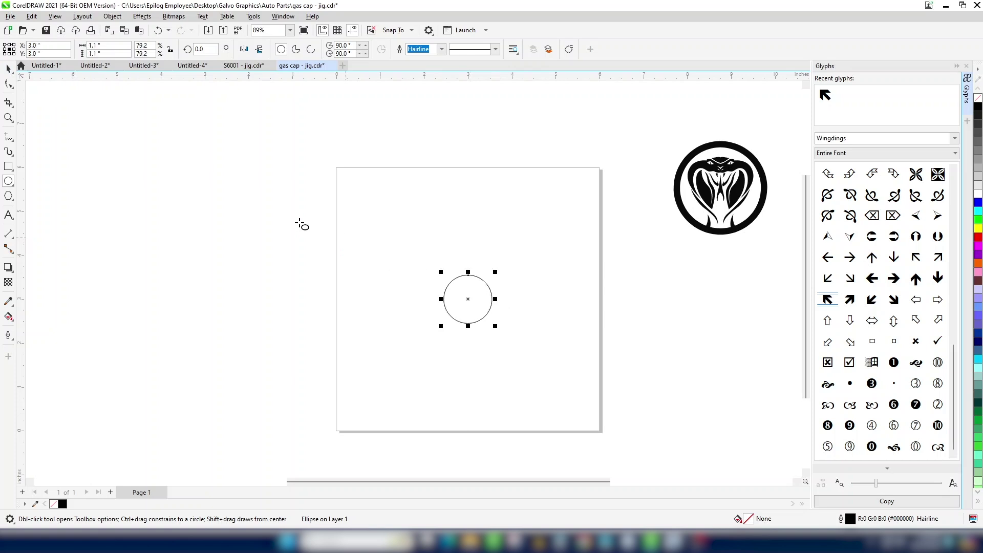
pyautogui.click(8, 69)
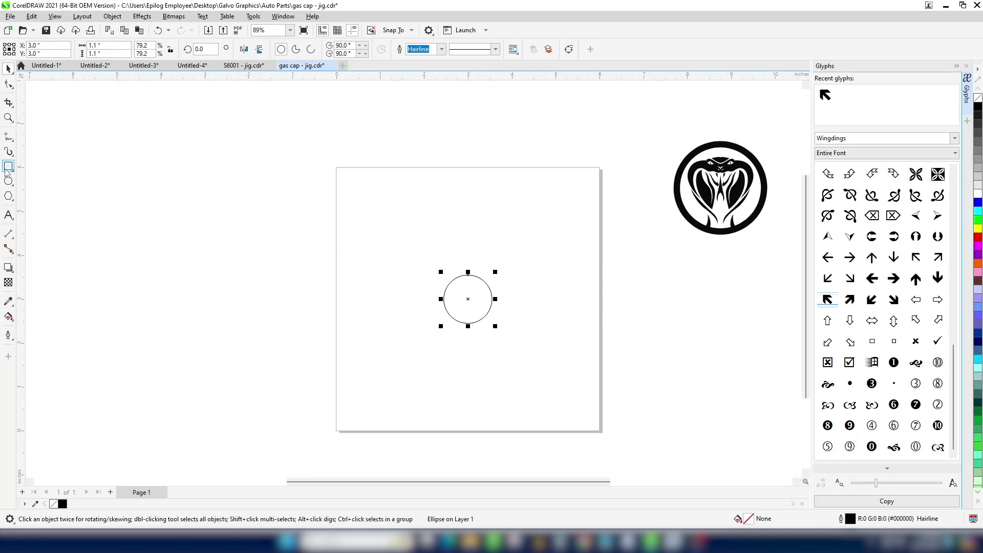
# Step: Draw a 1.42" × 0.36" bar across the circle, centre both, and weld them together
pyautogui.click(9, 166)
pyautogui.moveTo(427, 291); pyautogui.dragTo(505, 307)
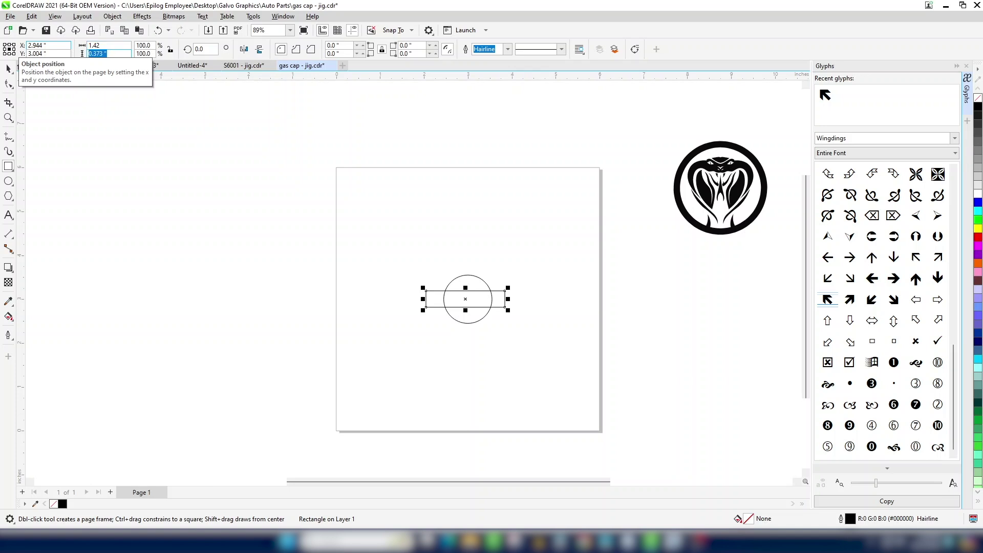
pyautogui.press('Return')
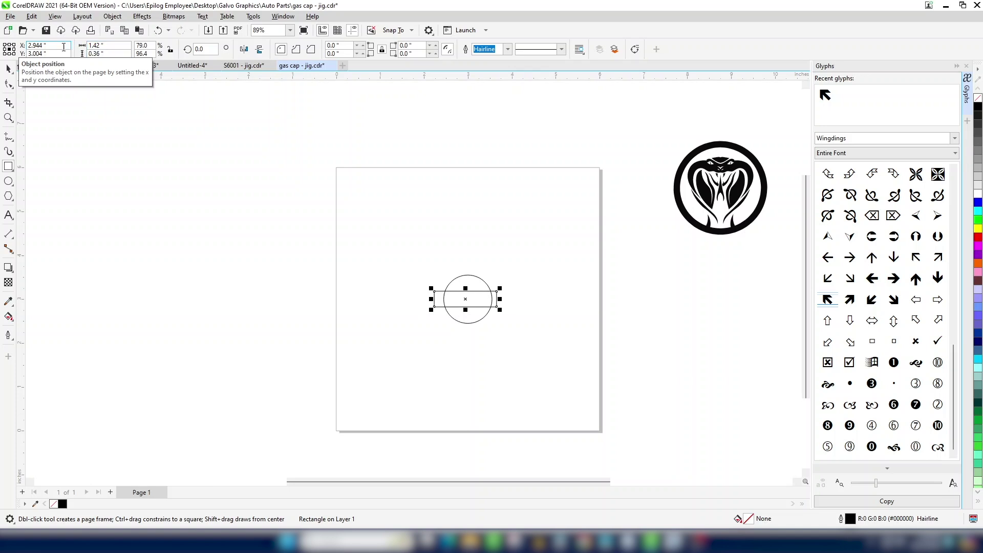
pyautogui.click(9, 69)
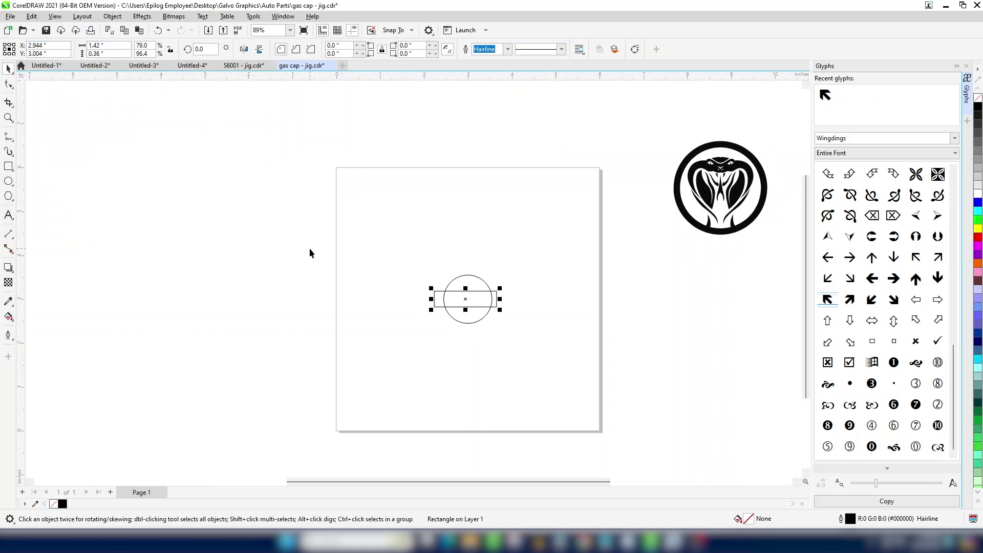
pyautogui.press('p')
pyautogui.moveTo(521, 336); pyautogui.dragTo(523, 337)
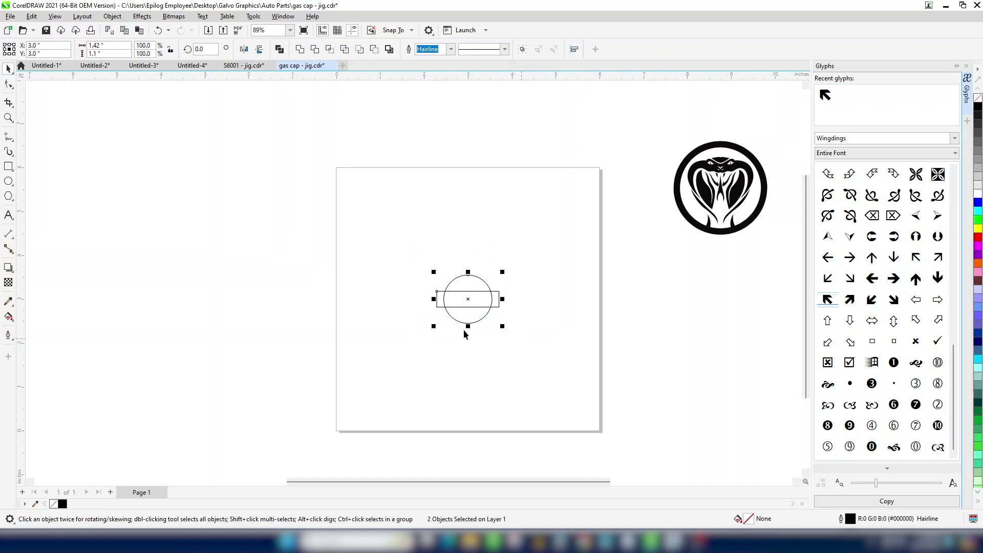
pyautogui.click(300, 49)
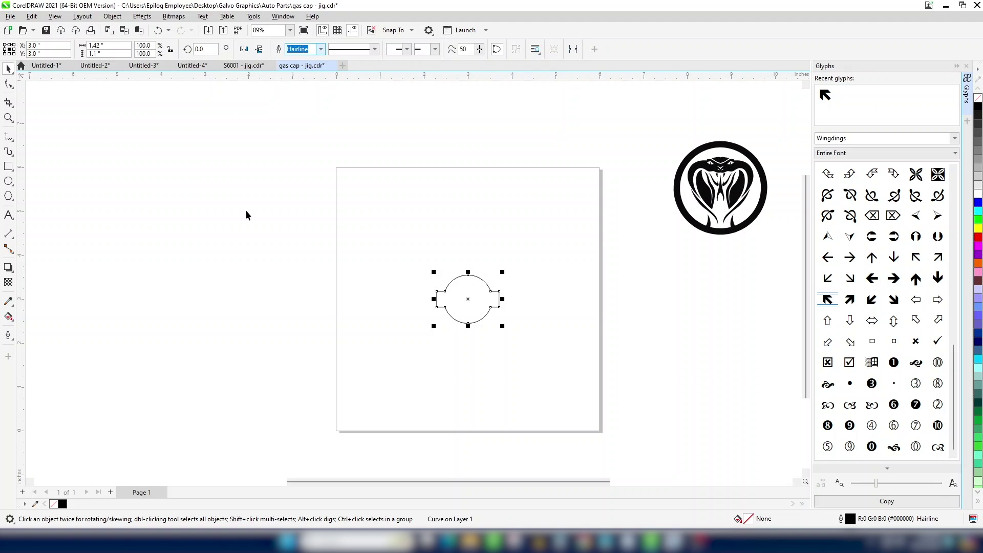
pyautogui.click(274, 270)
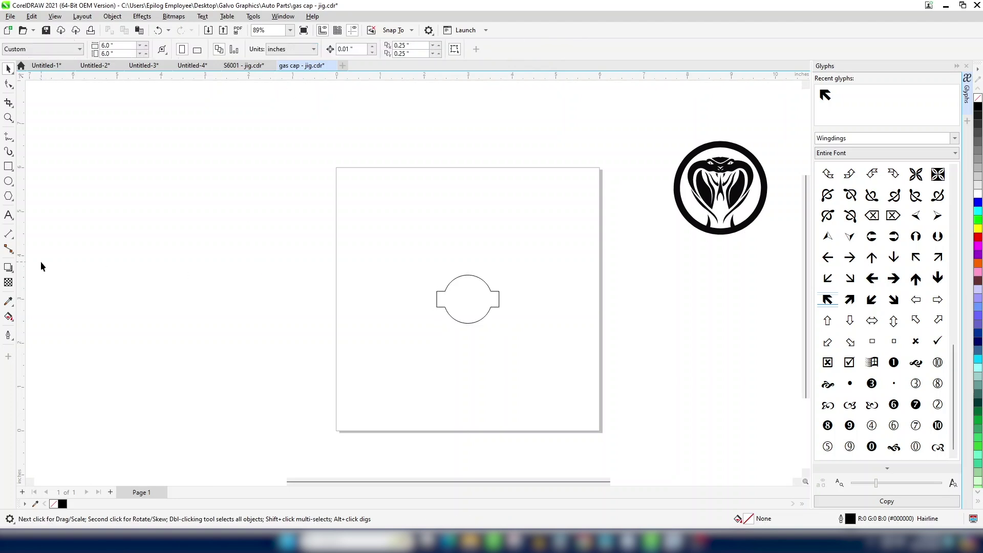
# Step: Draw a small preset arrow shape near the page's top left, tilt it and nudge it lower
pyautogui.click(8, 196)
pyautogui.click(9, 198)
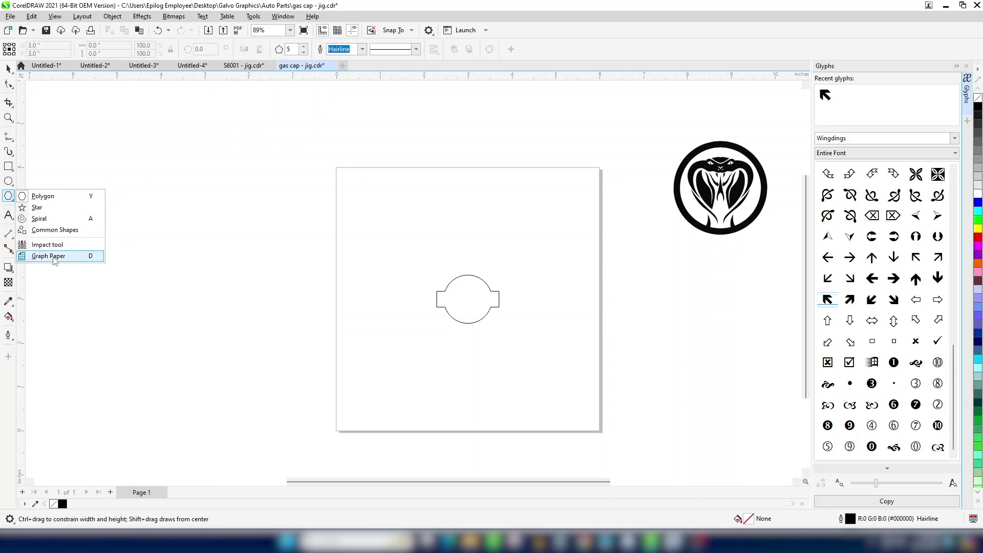
pyautogui.click(47, 230)
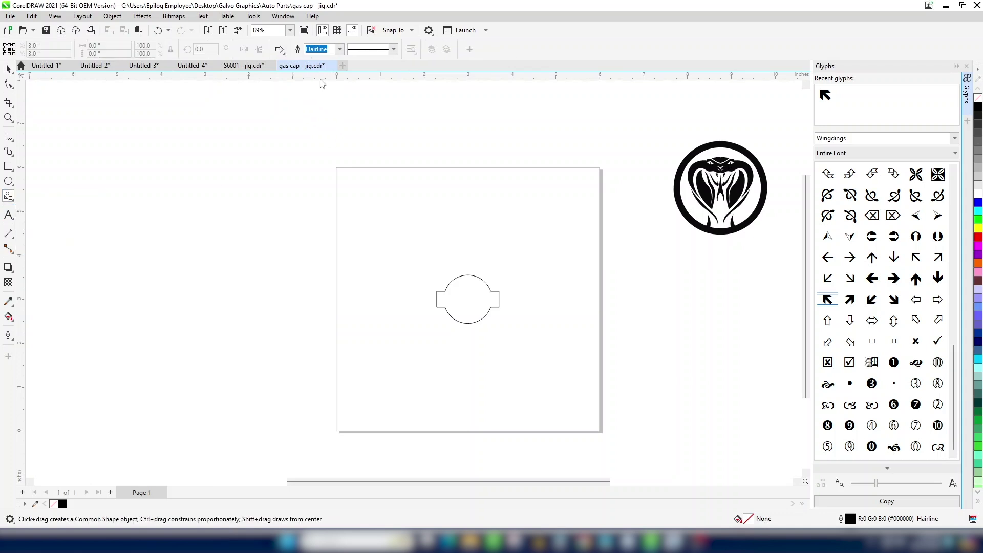
pyautogui.click(281, 49)
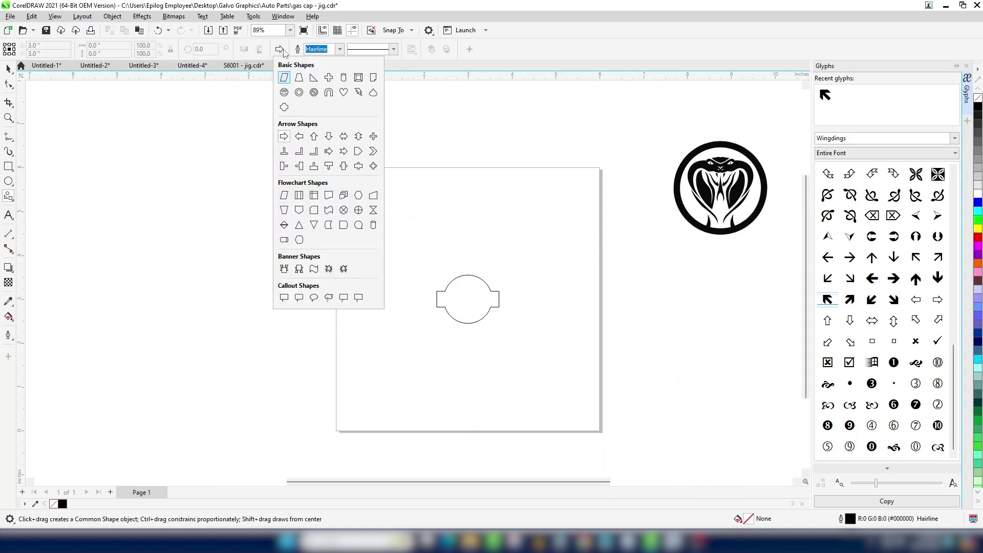
pyautogui.click(284, 136)
pyautogui.moveTo(385, 197); pyautogui.dragTo(407, 213)
pyautogui.press('space')
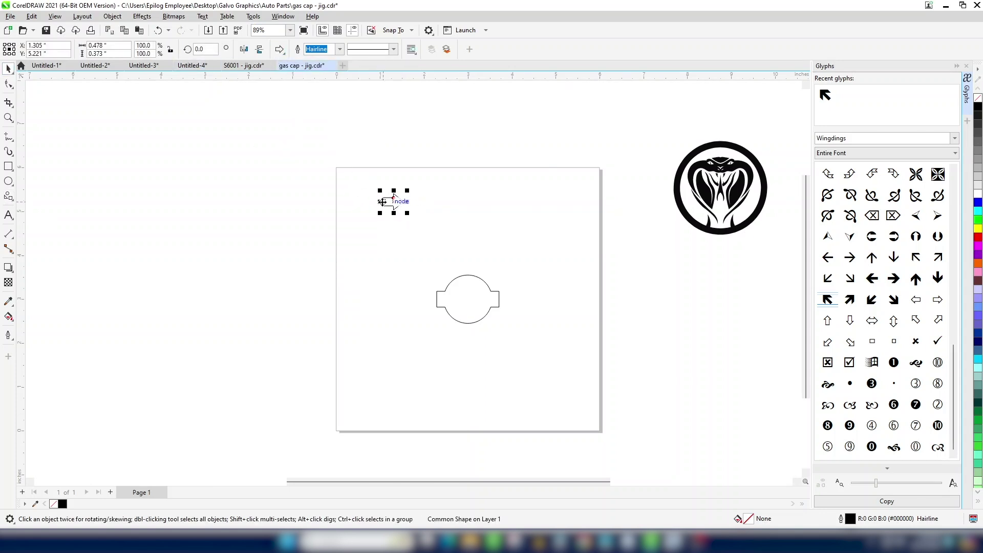
pyautogui.click(382, 202)
pyautogui.click(394, 202)
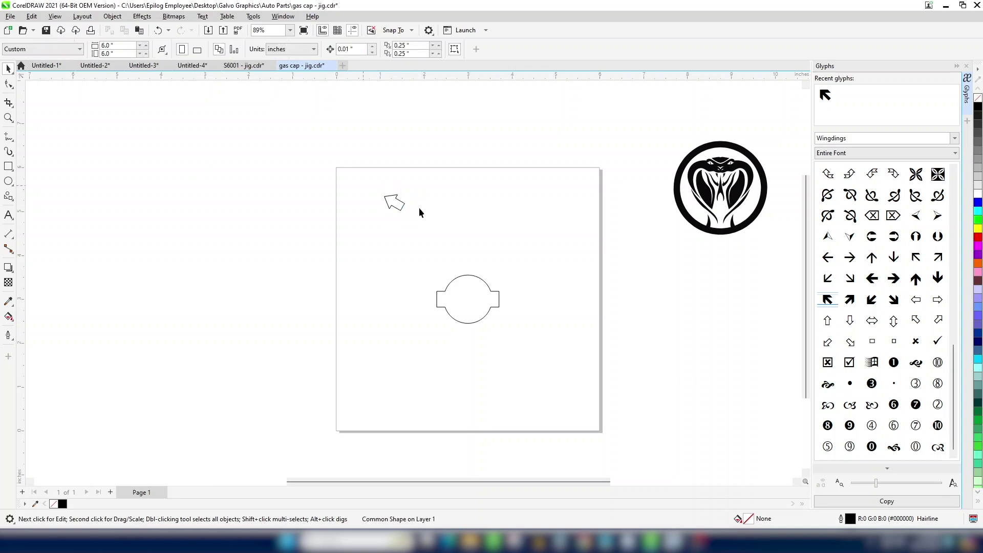
pyautogui.moveTo(395, 203); pyautogui.dragTo(385, 232)
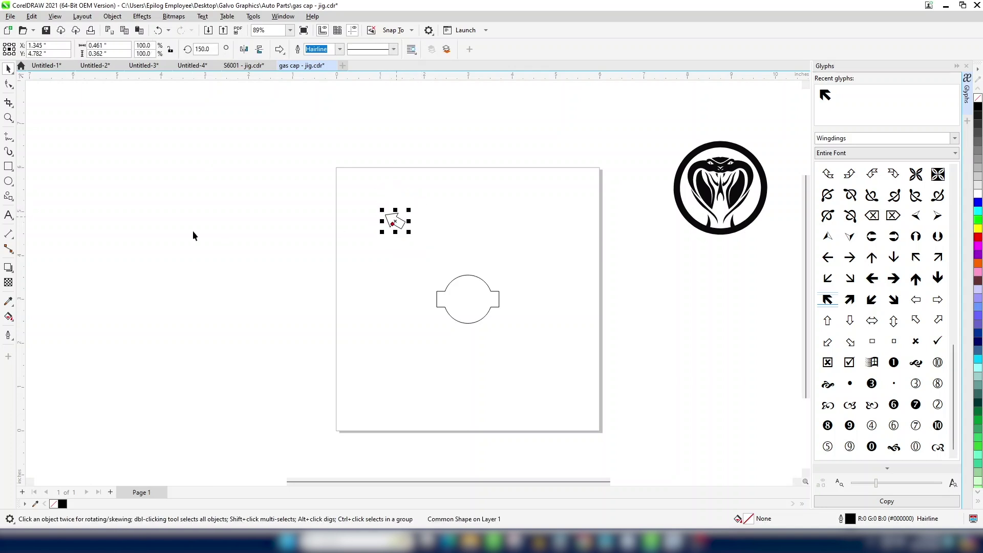
pyautogui.click(267, 182)
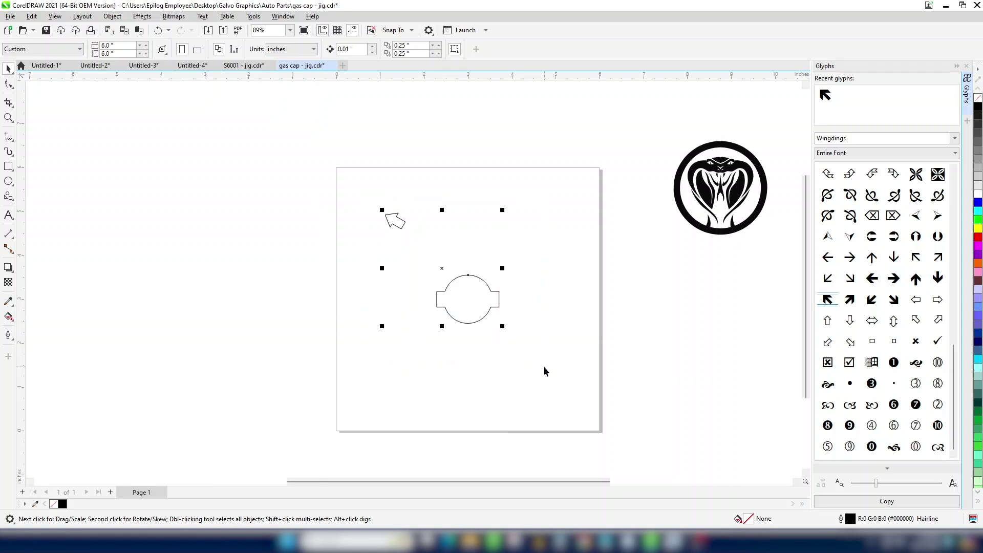
# Step: Print the jig outline and arrow to the Epilog Engraver
pyautogui.click(14, 19)
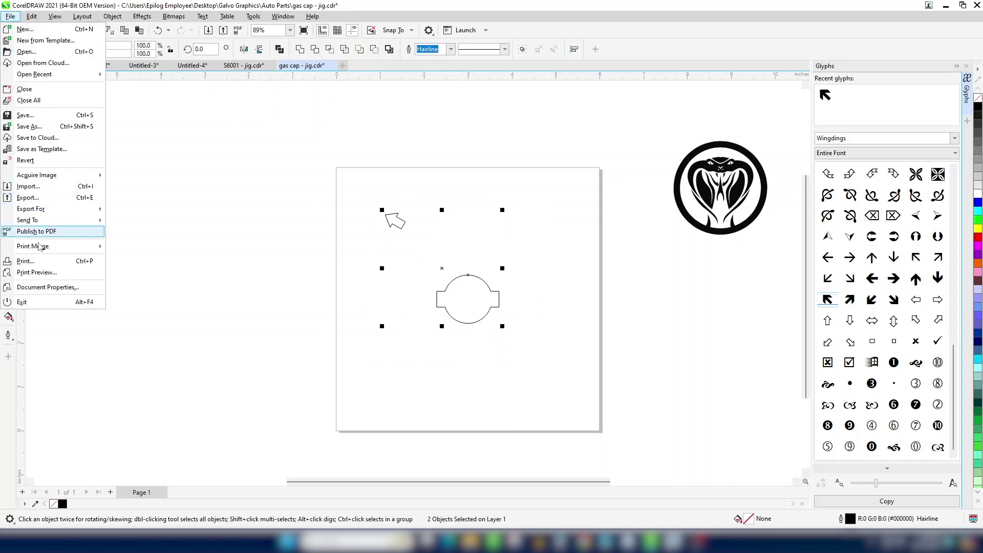
pyautogui.click(26, 262)
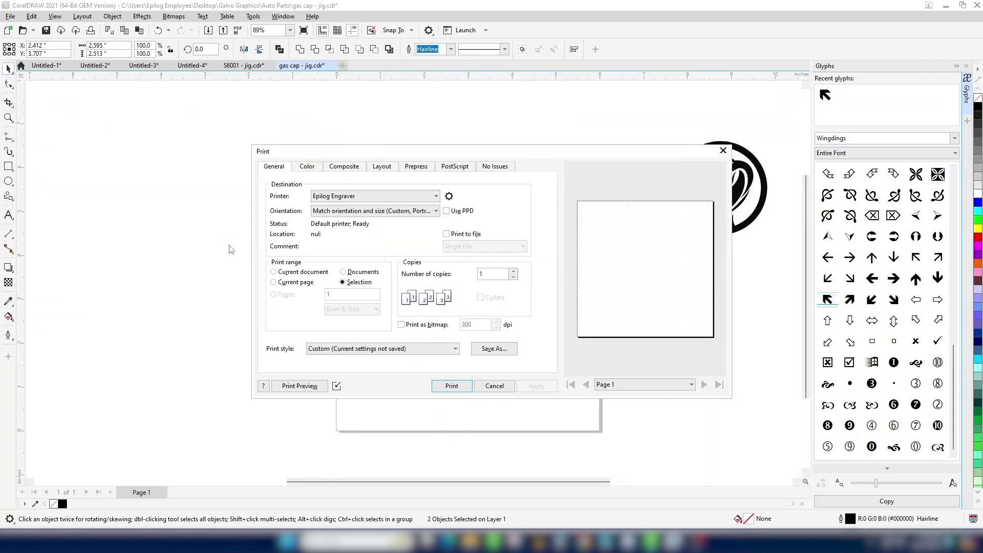
pyautogui.click(451, 386)
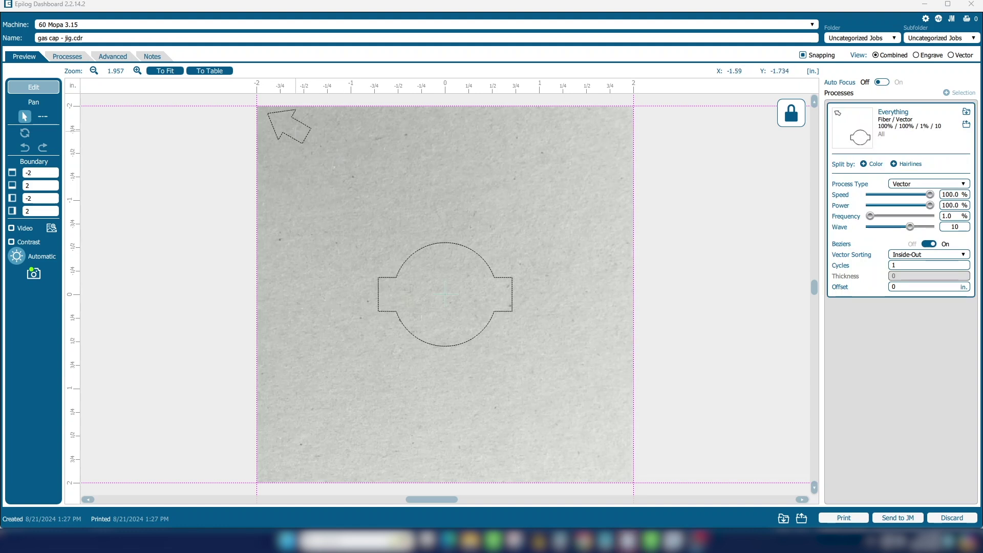
# Step: Adjust the arrow marker in the job preview, rotating it to about 341°
pyautogui.click(310, 131)
pyautogui.moveTo(314, 158)
pyautogui.mouseDown()
pyautogui.moveTo(320, 168)
pyautogui.moveTo(307, 152)
pyautogui.mouseUp()
pyautogui.click(241, 136)
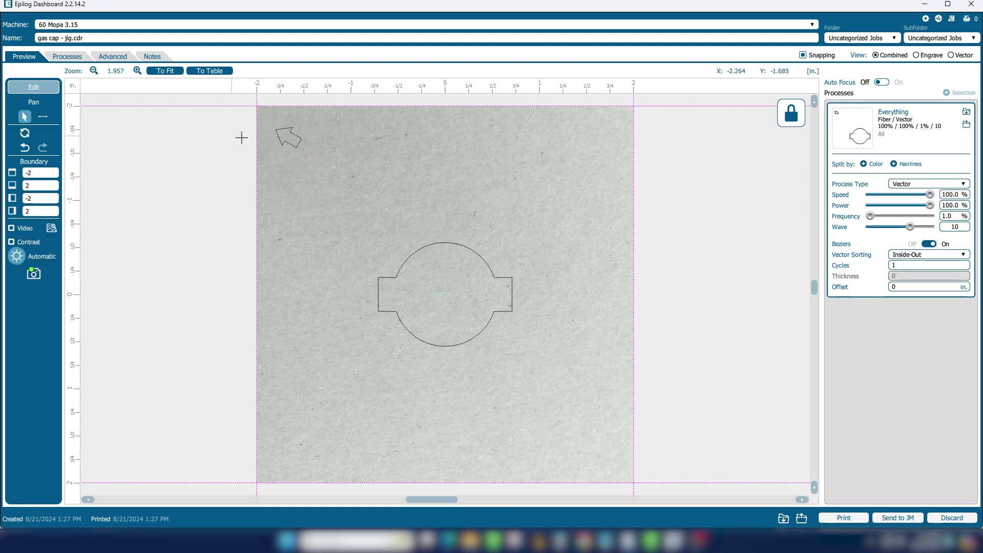
pyautogui.click(295, 148)
pyautogui.moveTo(303, 152); pyautogui.dragTo(292, 150)
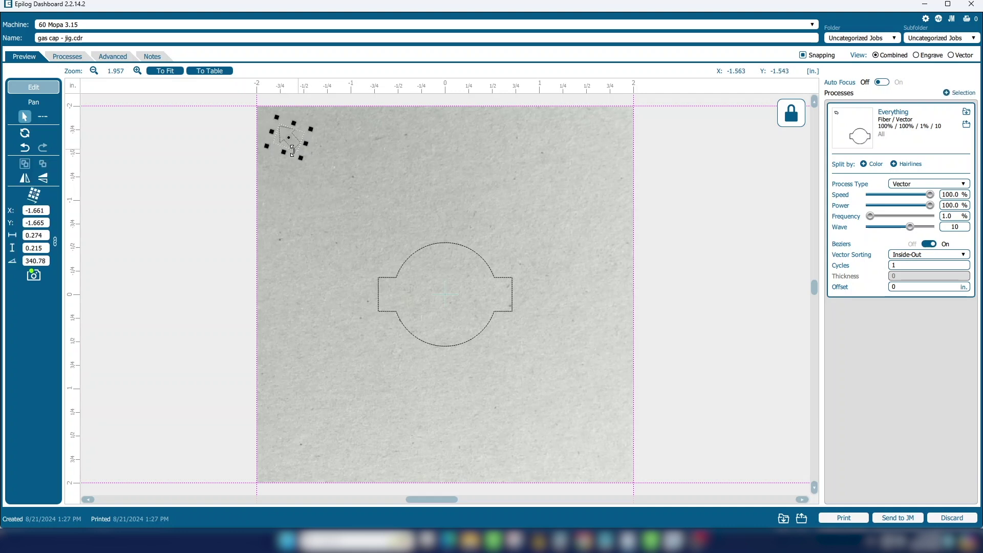
pyautogui.click(220, 151)
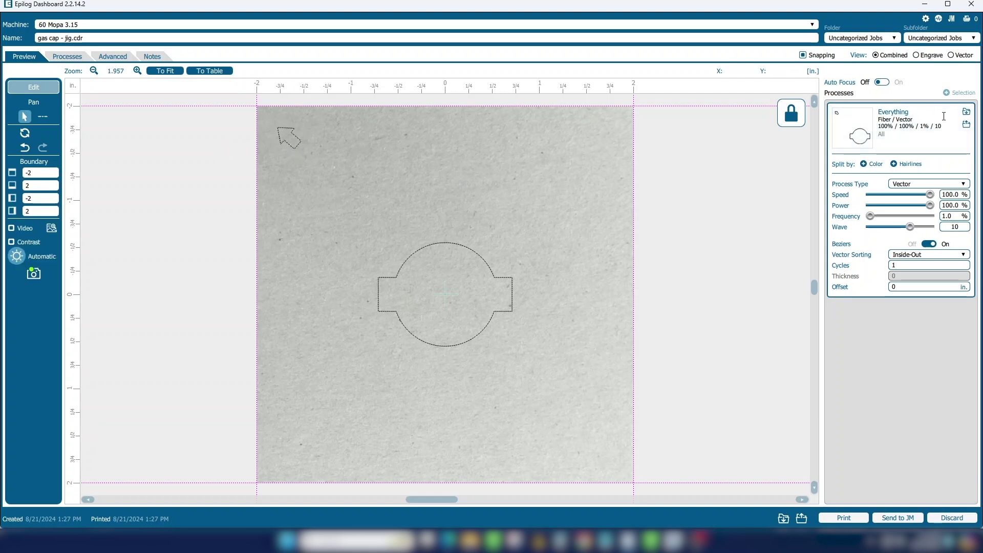
# Step: Load the Matboard Cutting vector settings from the material library
pyautogui.click(966, 114)
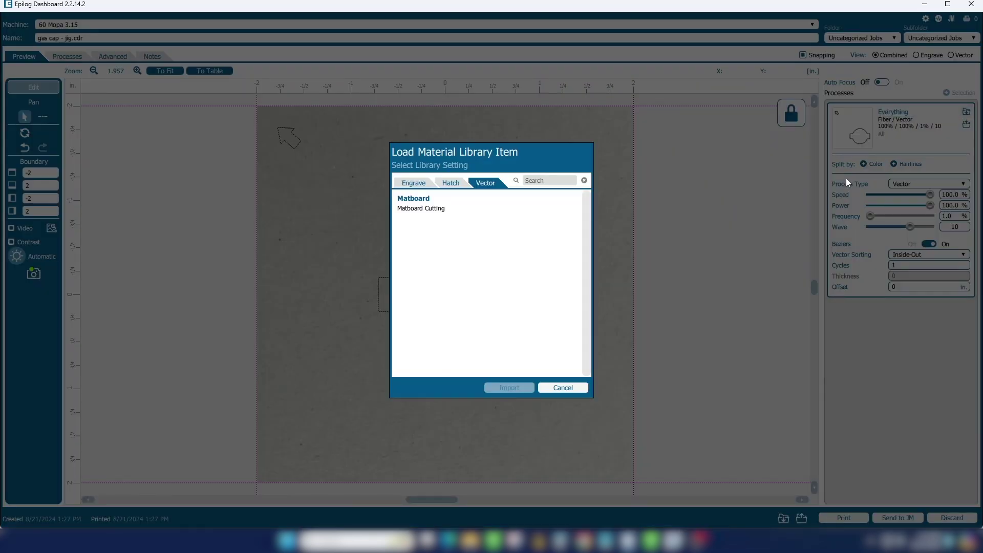
pyautogui.click(421, 211)
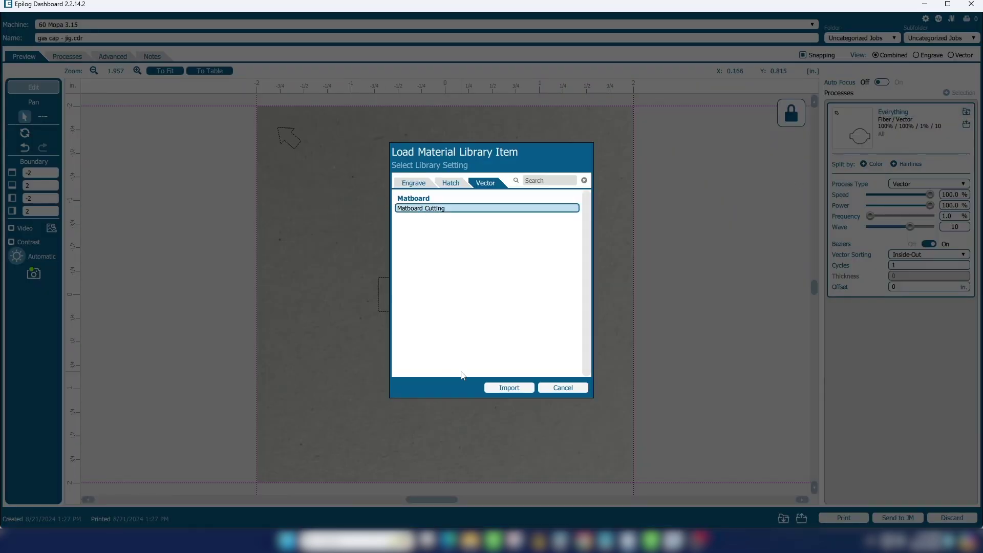
pyautogui.click(499, 389)
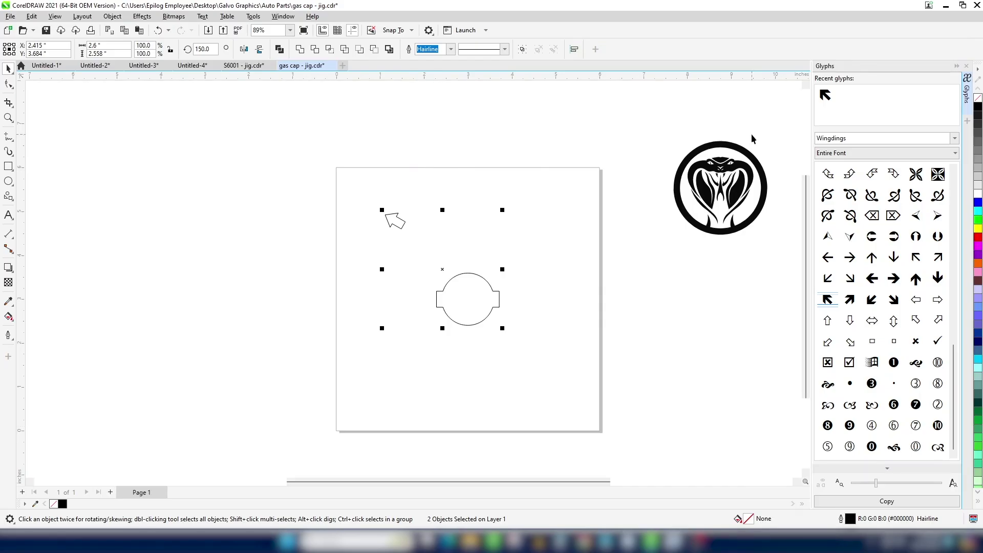
# Step: Draw an ellipse over the jig outline, make it a 2.24" × 2.24" circle, and centre it
pyautogui.click(658, 246)
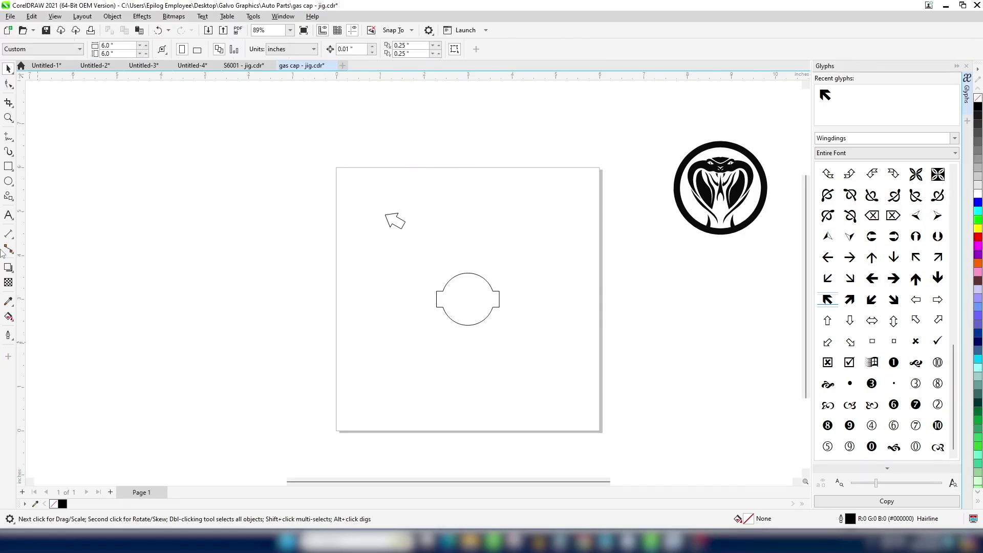
pyautogui.click(8, 182)
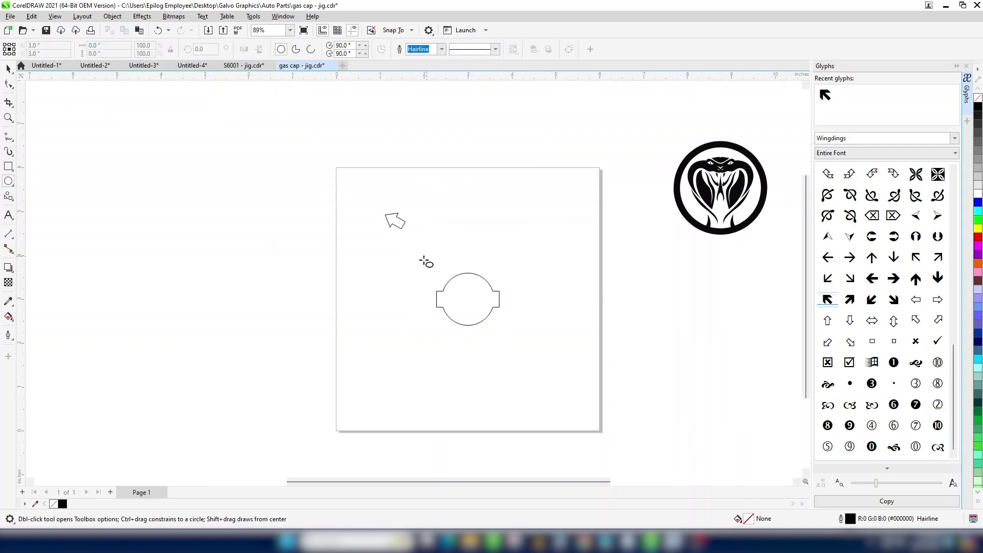
pyautogui.moveTo(469, 311); pyautogui.dragTo(495, 344)
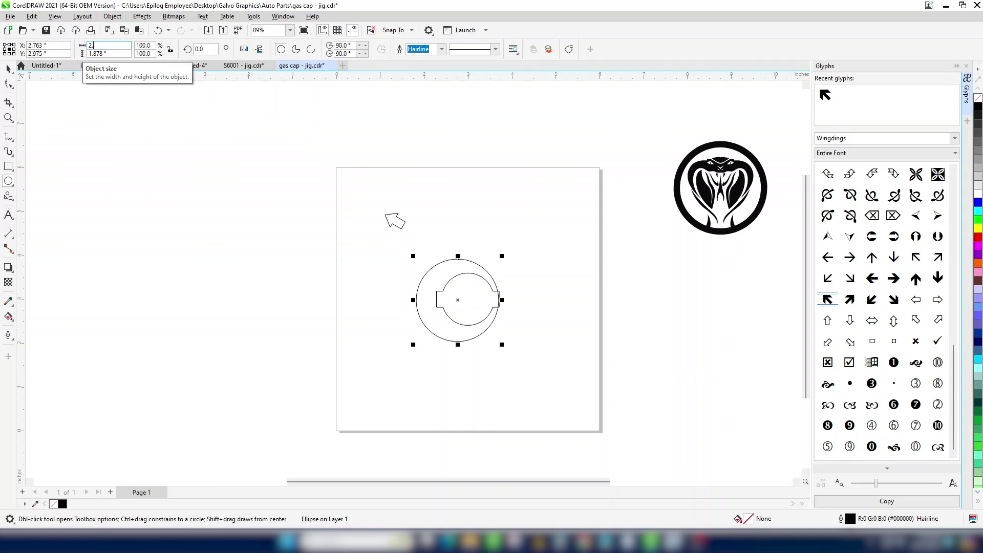
pyautogui.press('Return')
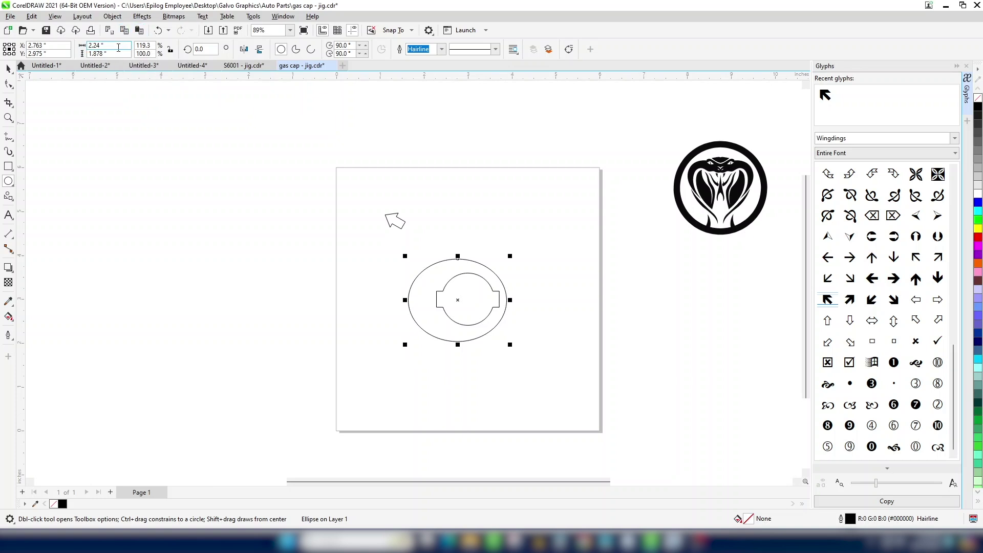
pyautogui.write('2.24')
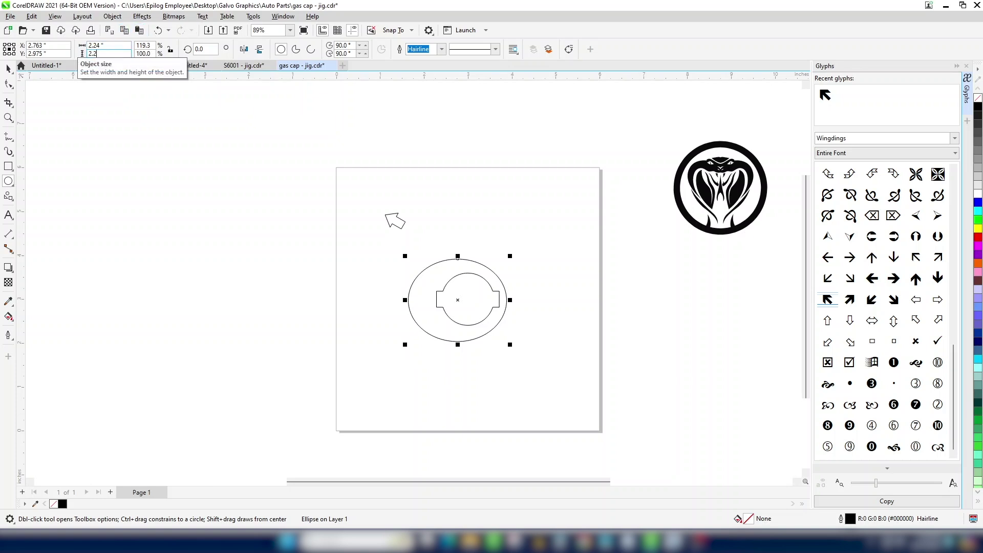
pyautogui.press('Return')
pyautogui.press('p')
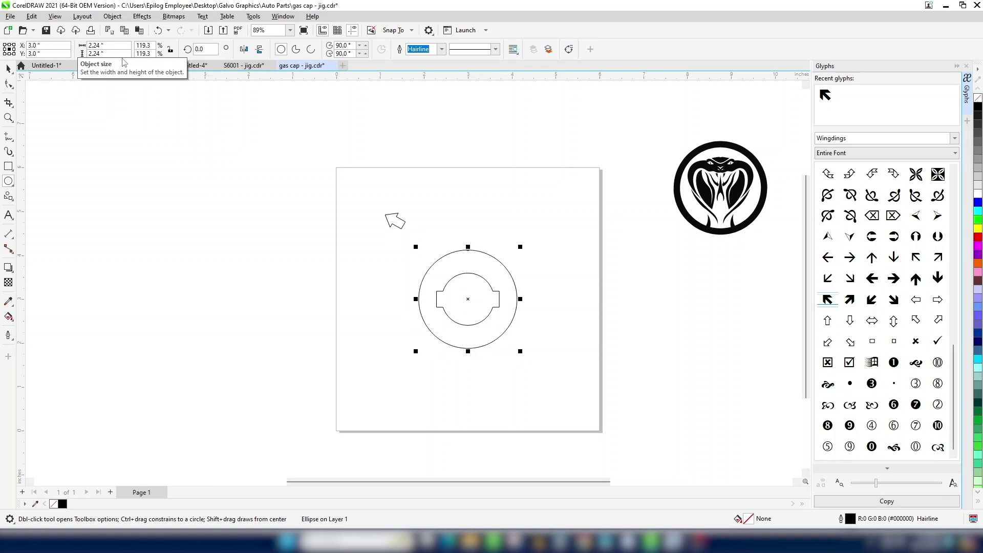
pyautogui.click(9, 74)
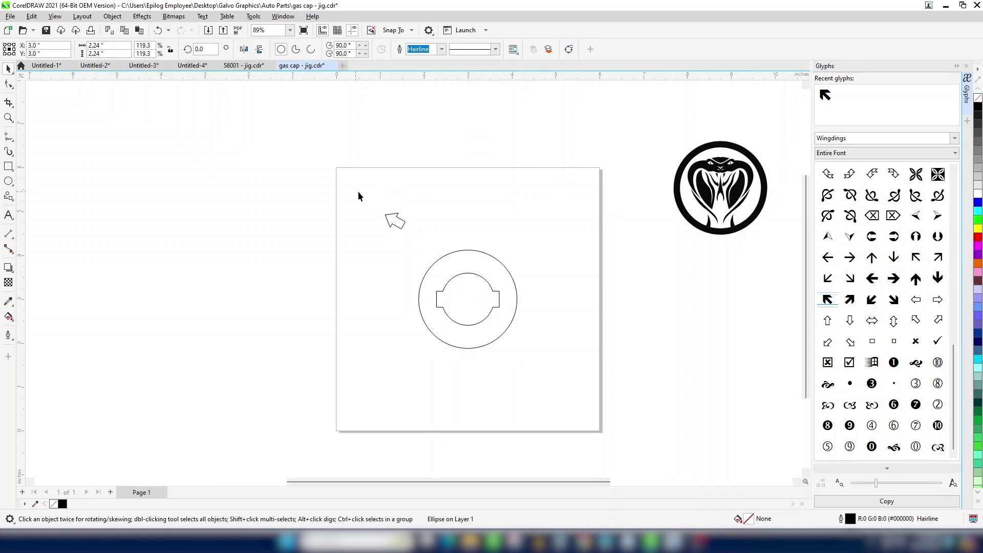
# Step: Lock the arrow, tabbed outline and surrounding circle in place
pyautogui.moveTo(359, 196); pyautogui.dragTo(616, 382)
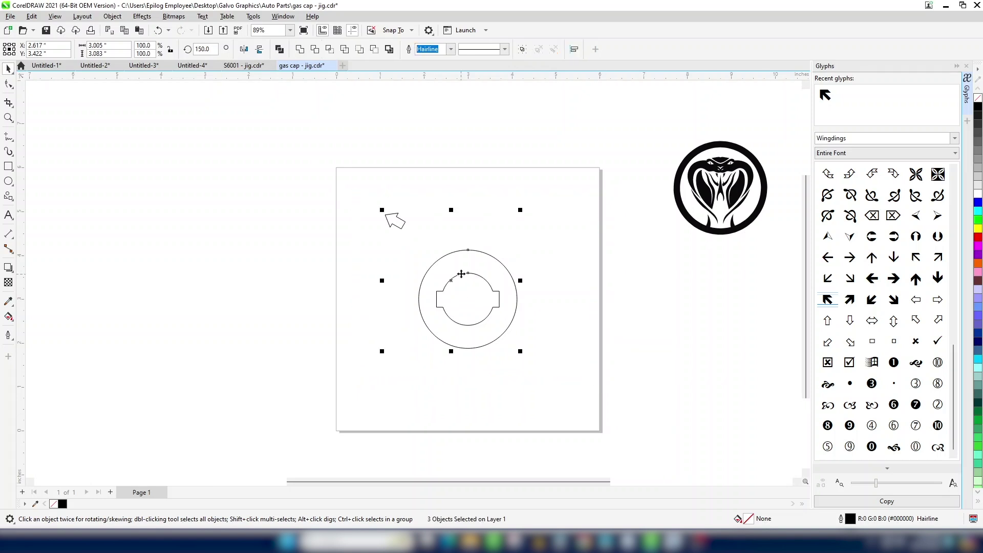
pyautogui.rightClick(461, 274)
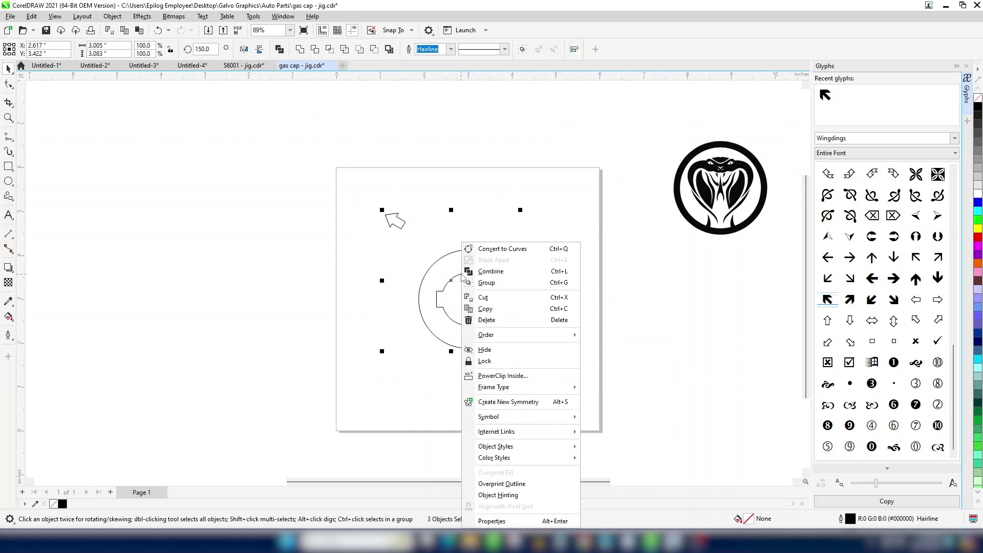
pyautogui.click(510, 365)
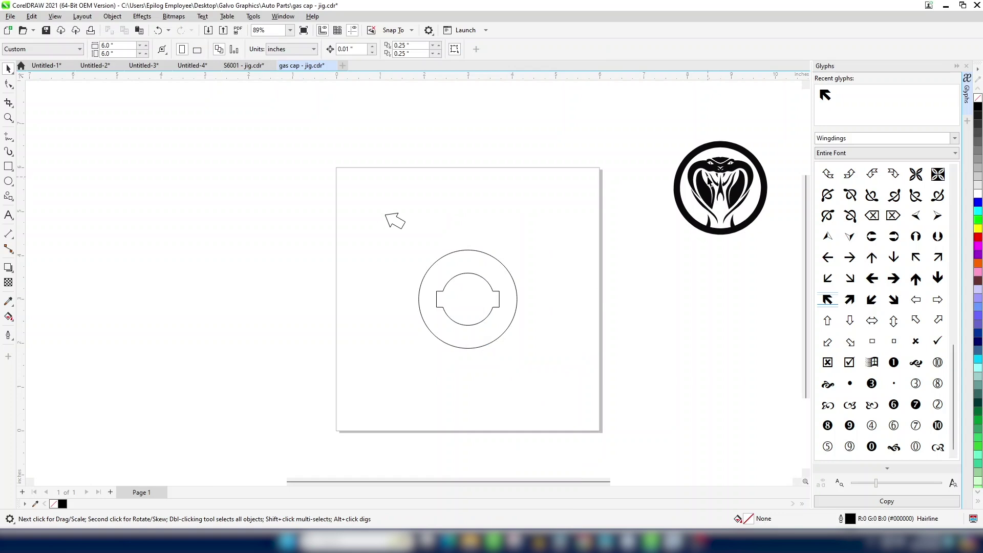
# Step: Centre the cobra logo on the page and print just the logo to the Epilog Engraver
pyautogui.click(705, 168)
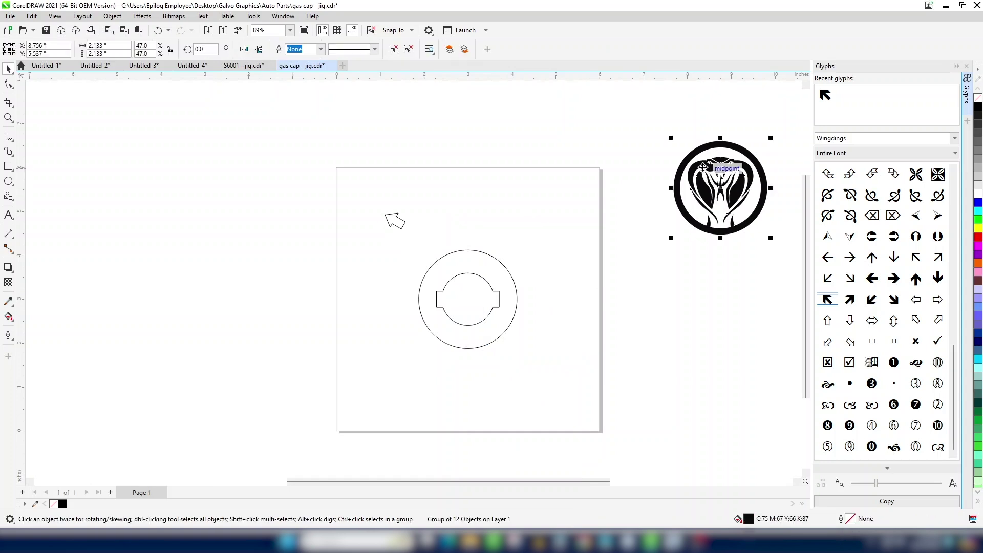
pyautogui.press('p')
pyautogui.scroll(2, 477, 255)
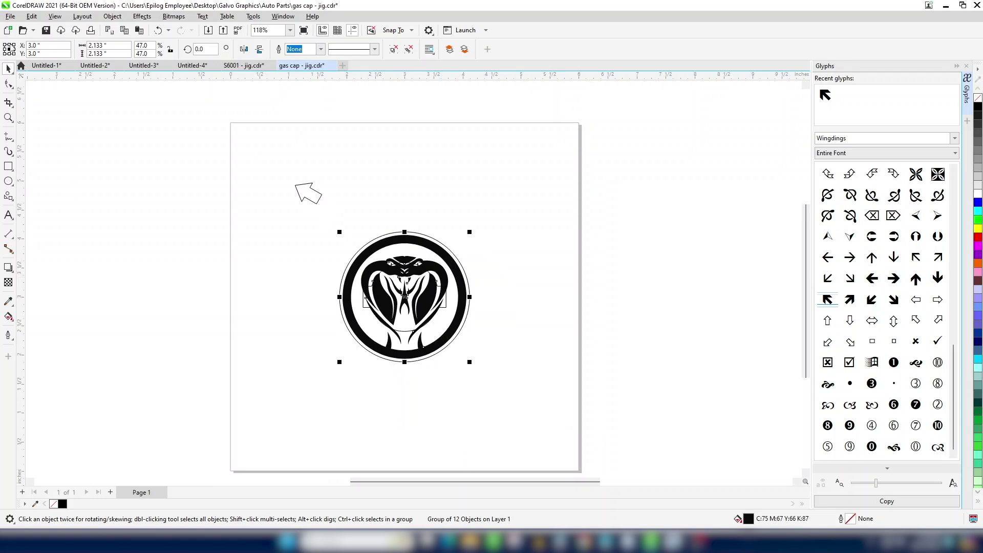
pyautogui.click(10, 16)
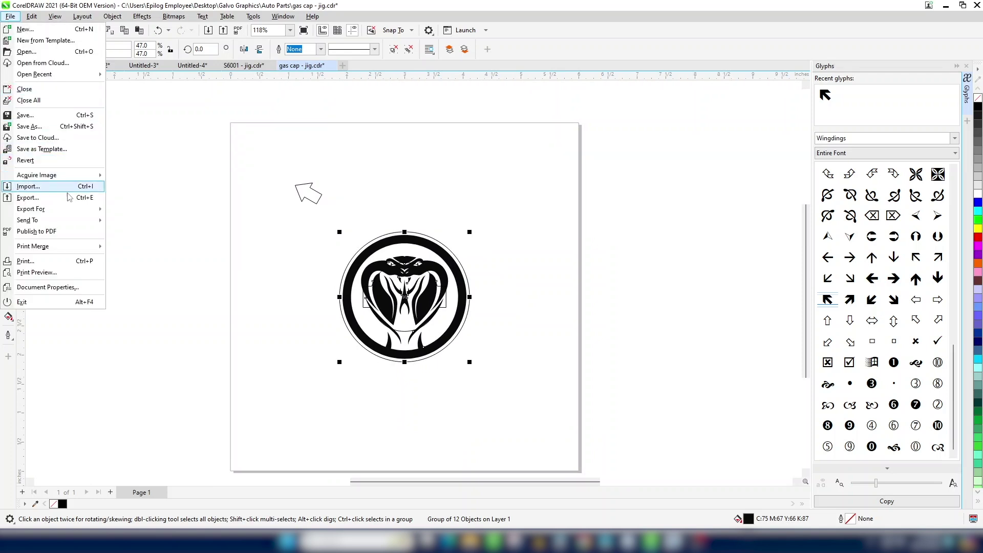
pyautogui.click(86, 266)
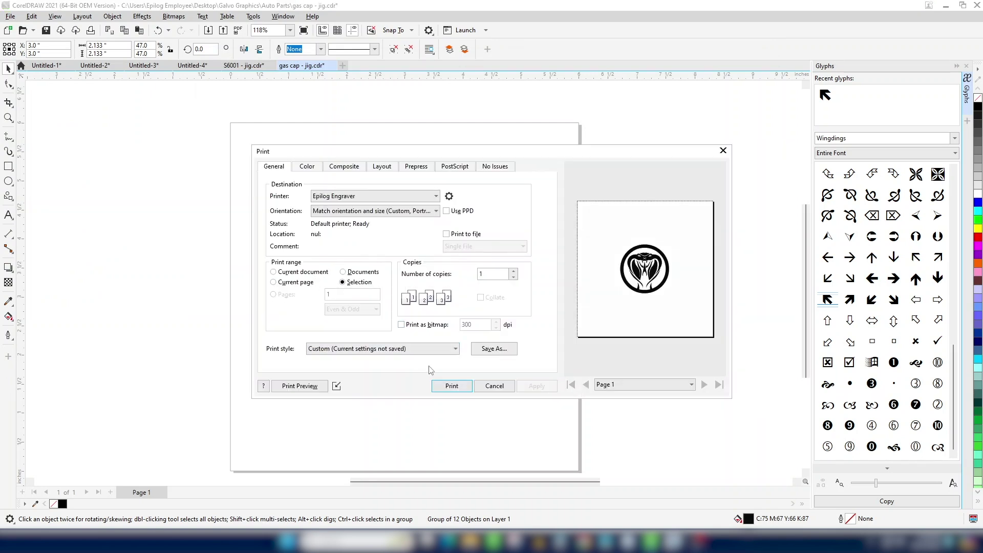
pyautogui.click(441, 386)
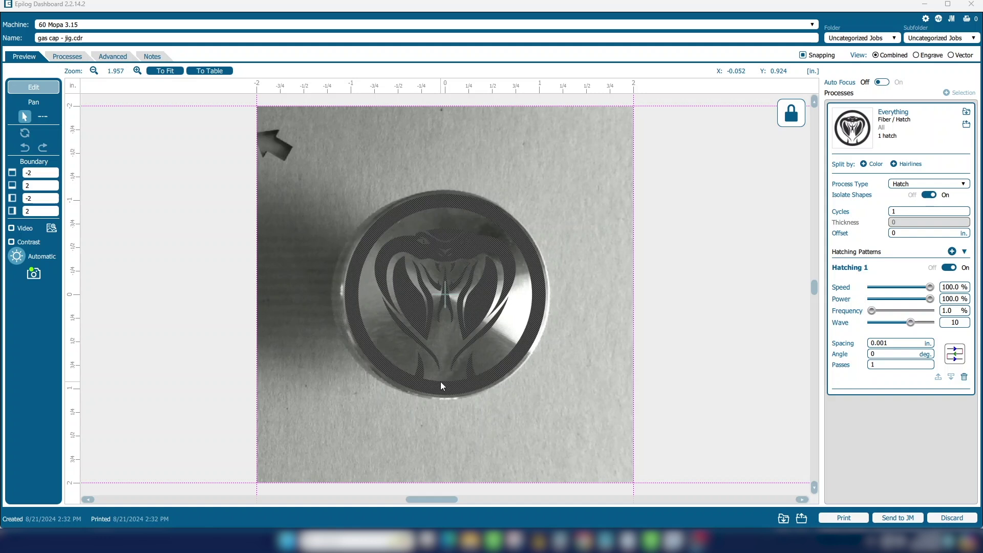
# Step: Import the [F163] Metal Polish hatch material settings for the cobra logo job
pyautogui.click(966, 112)
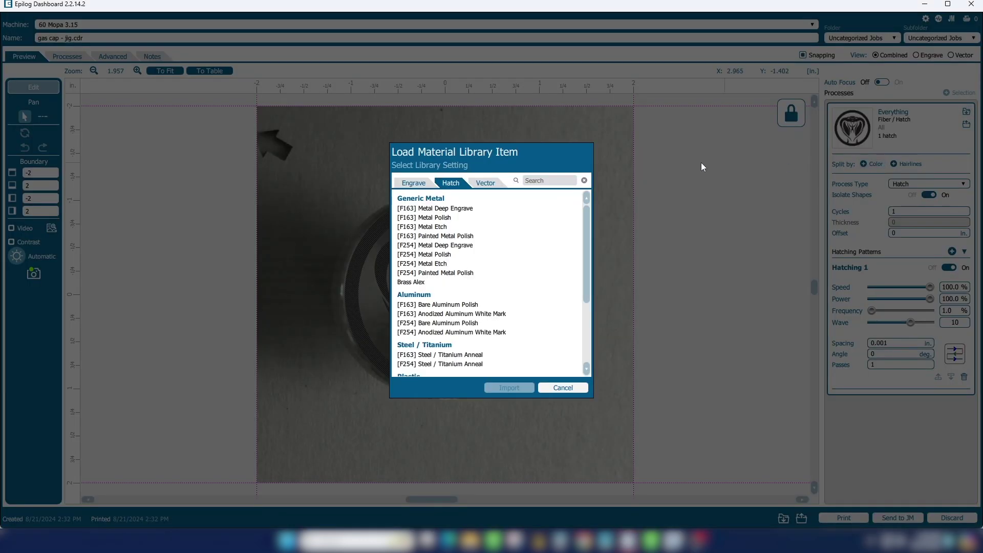
pyautogui.click(424, 217)
pyautogui.click(509, 388)
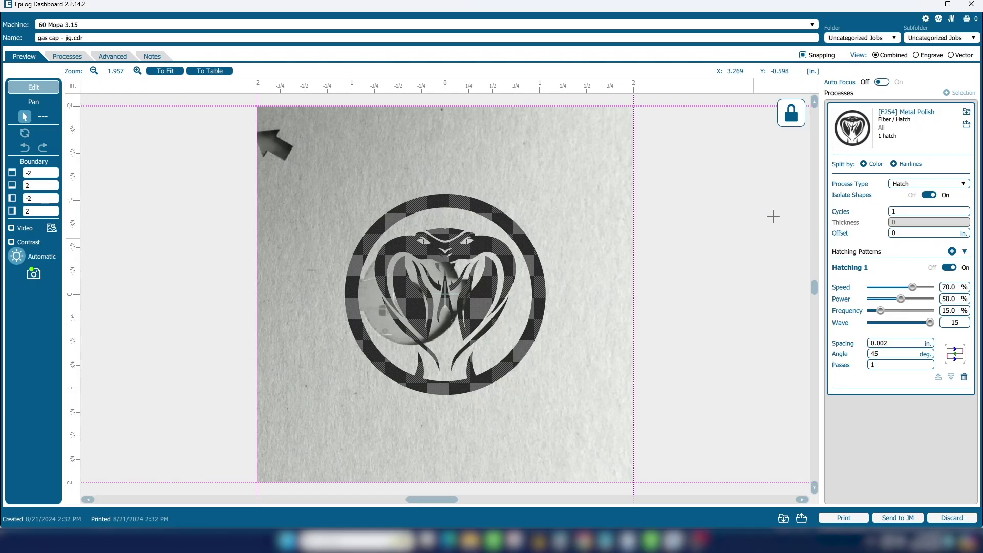
# Step: Import the [F163] Metal Deep Engrave hatch material settings for the cobra logo job
pyautogui.click(966, 114)
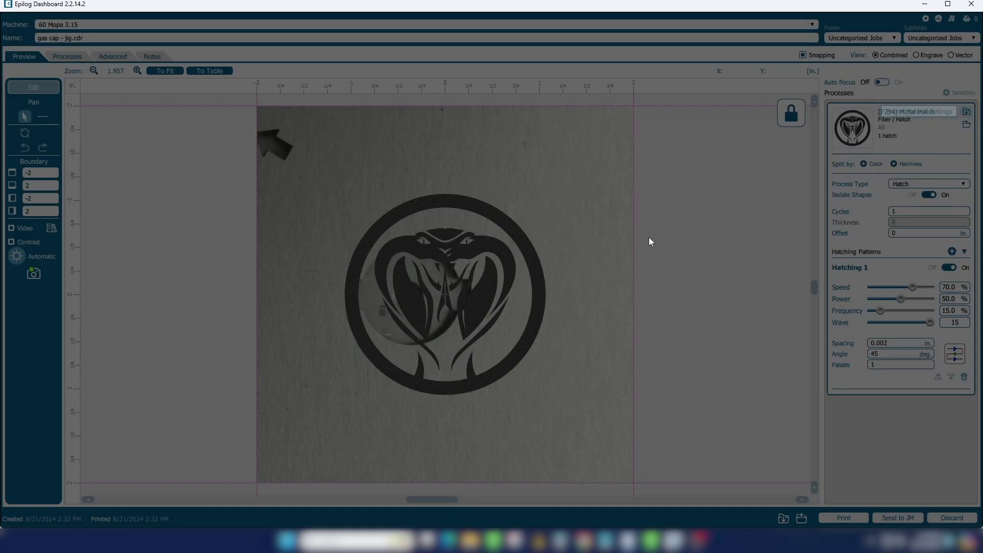
pyautogui.click(442, 210)
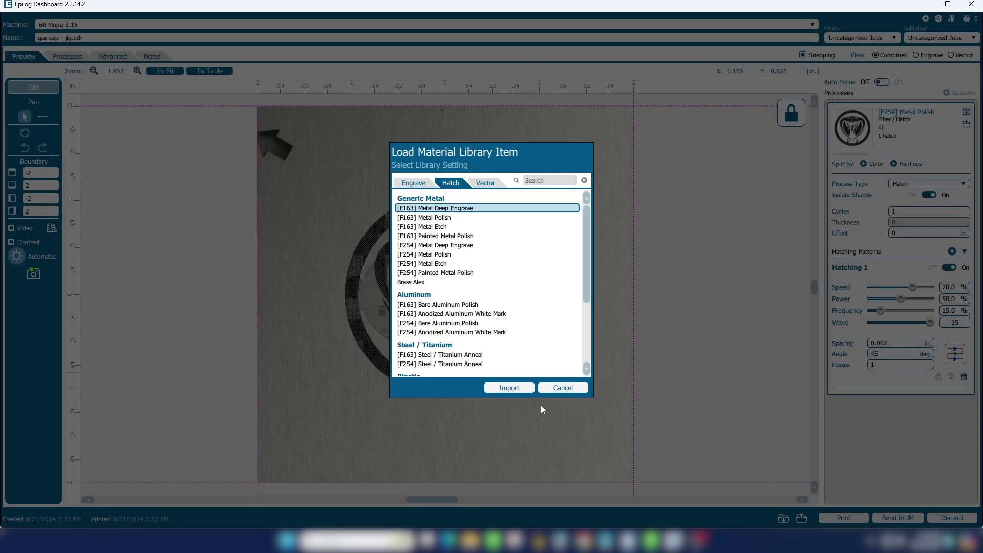
pyautogui.click(510, 388)
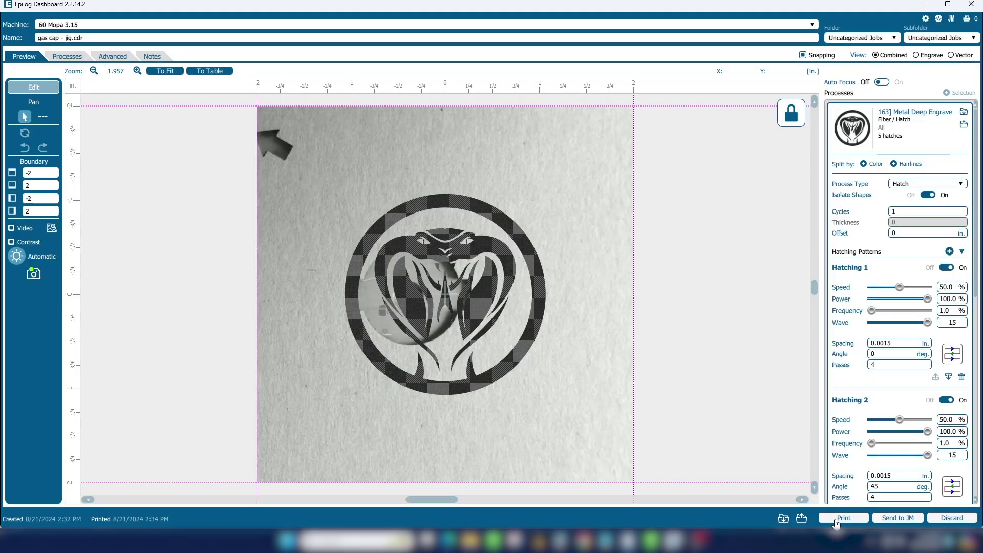